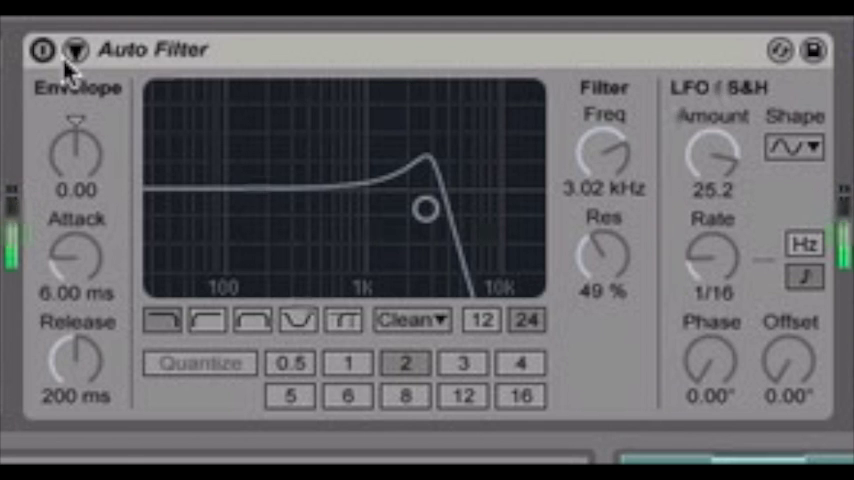
- Turn on the lead's Auto Filter so its LFO chops at a 1/16 rate
left_click(40, 52)
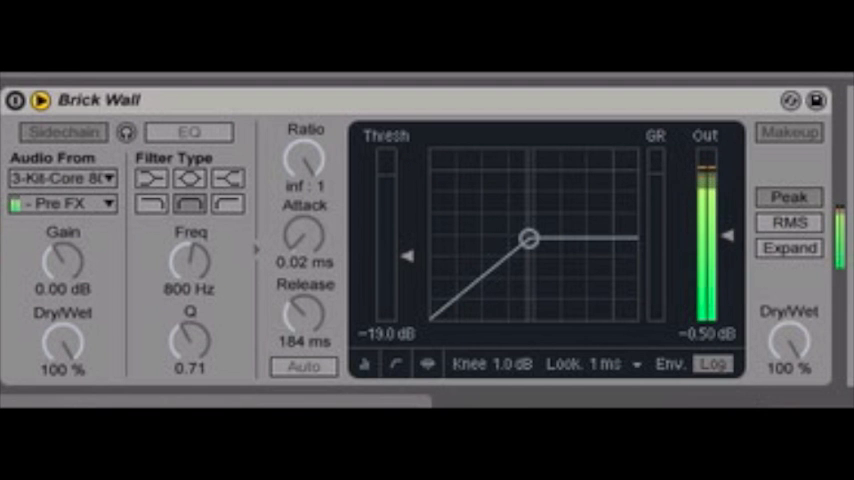
- Activate the Brick Wall compressor with sidechain audio from 3-Kit-Core 808
left_click(15, 100)
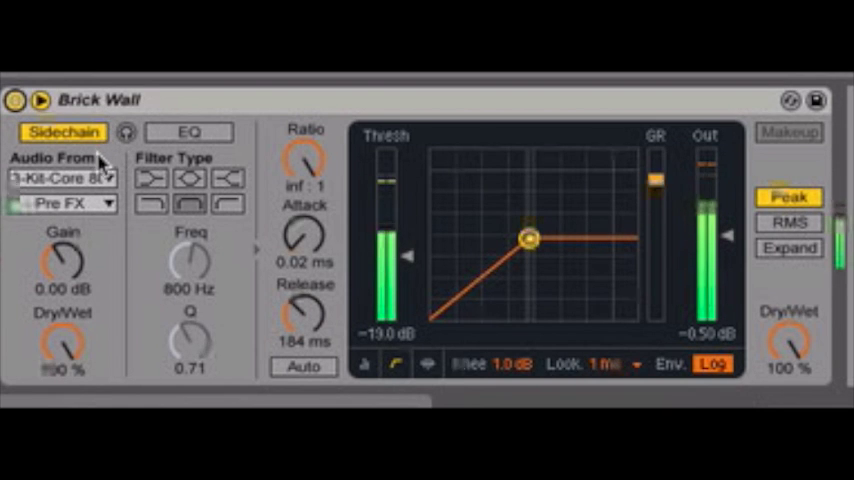
left_click(104, 179)
left_click(104, 179)
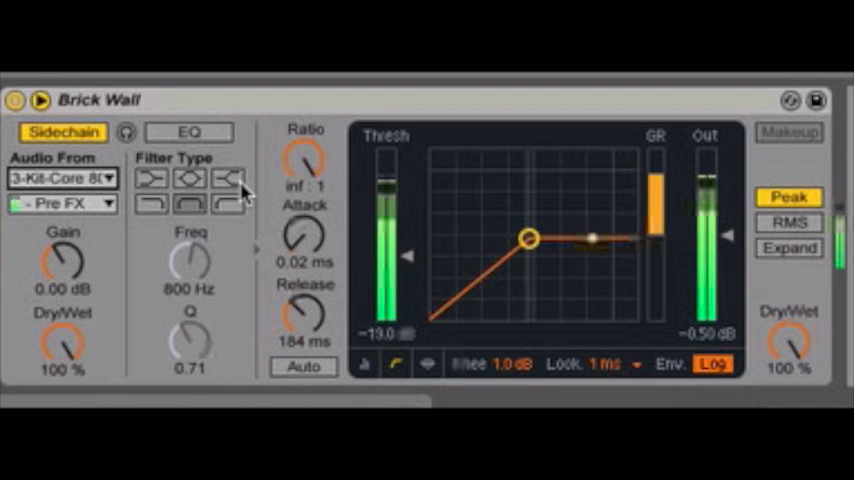